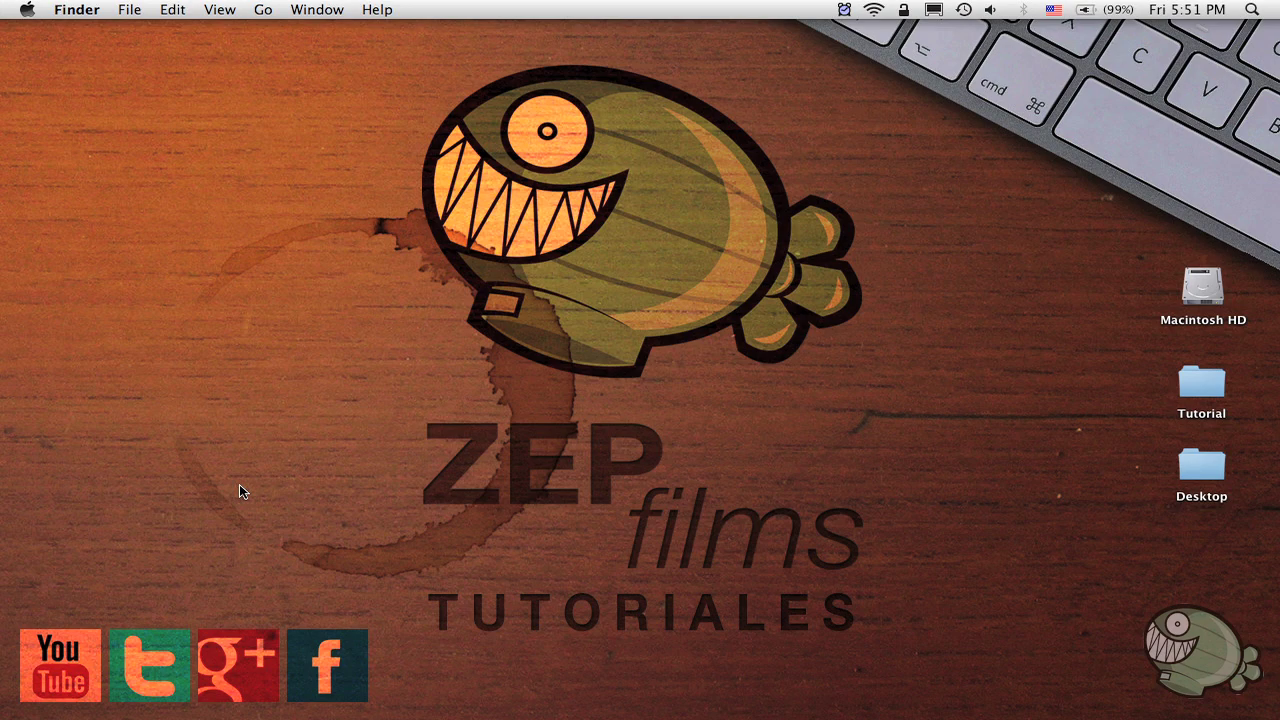
Bring Final Cut Pro forward and select, then deselect, Clip #46 proj in Sequence 1.
mouse_move(643, 715)
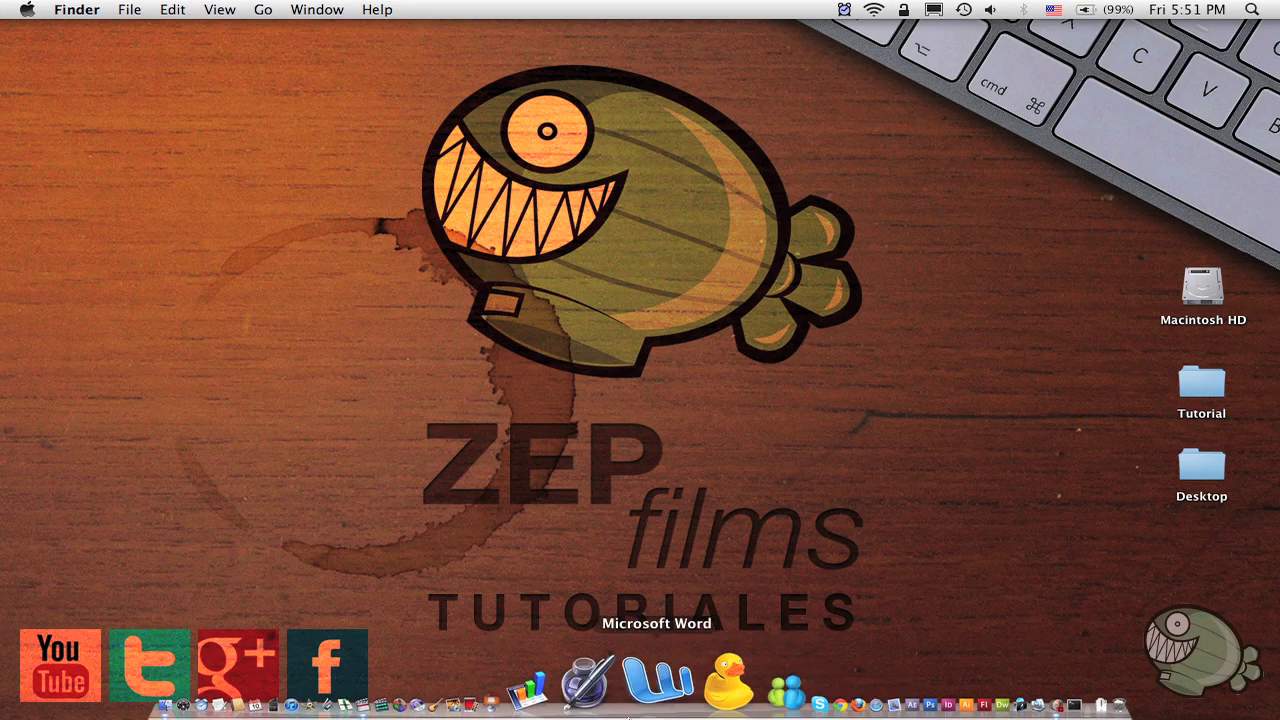
click(479, 716)
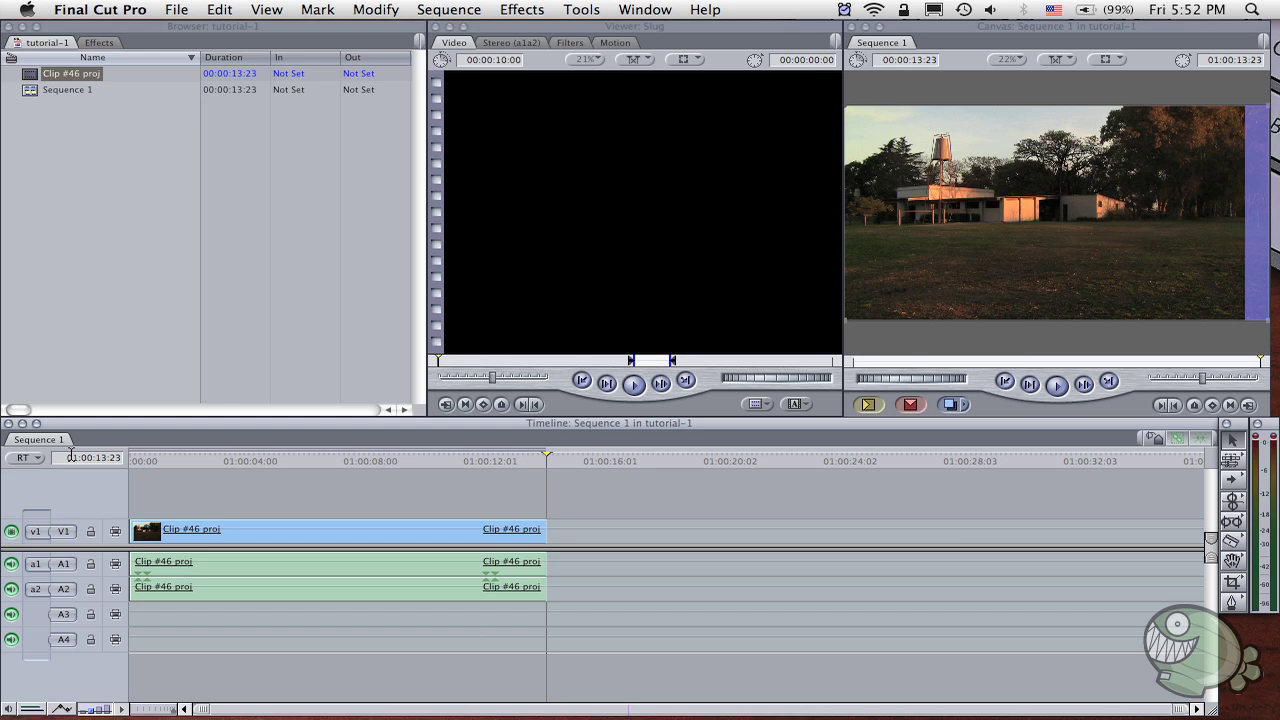
click(201, 532)
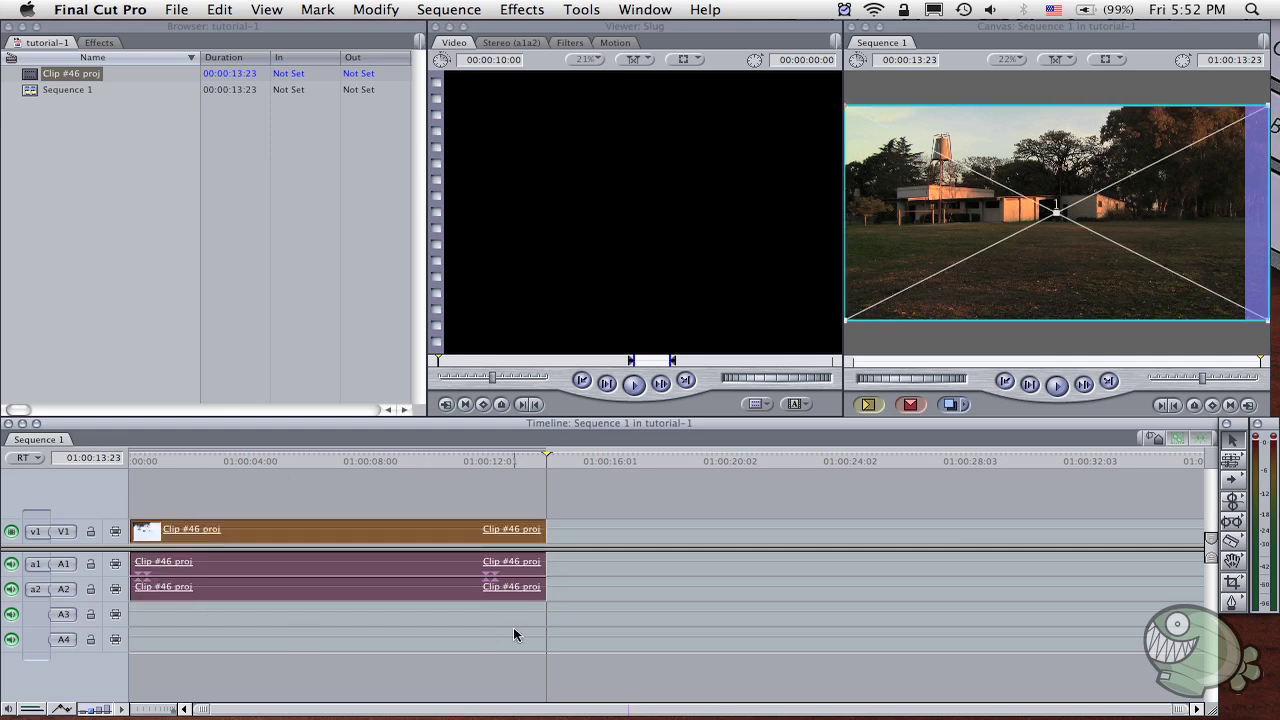
click(613, 587)
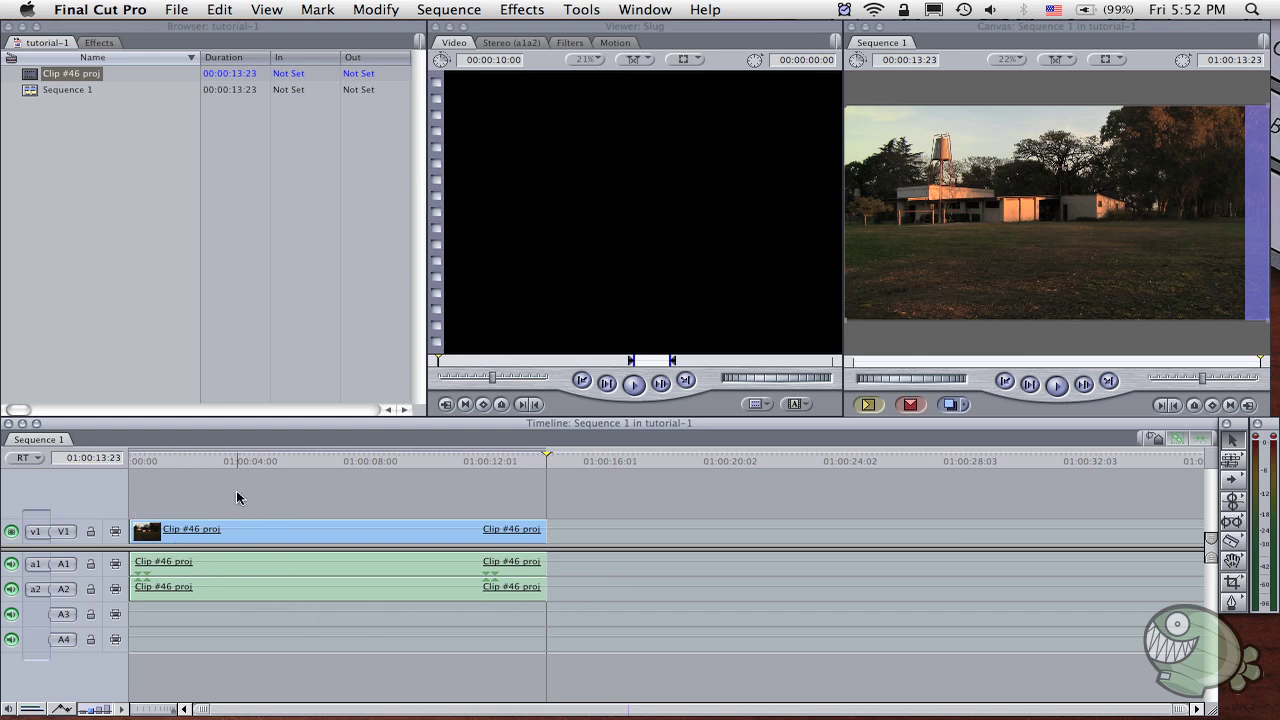
Start exporting Sequence 1 with File > Export > Using QuickTime Conversion.
click(170, 12)
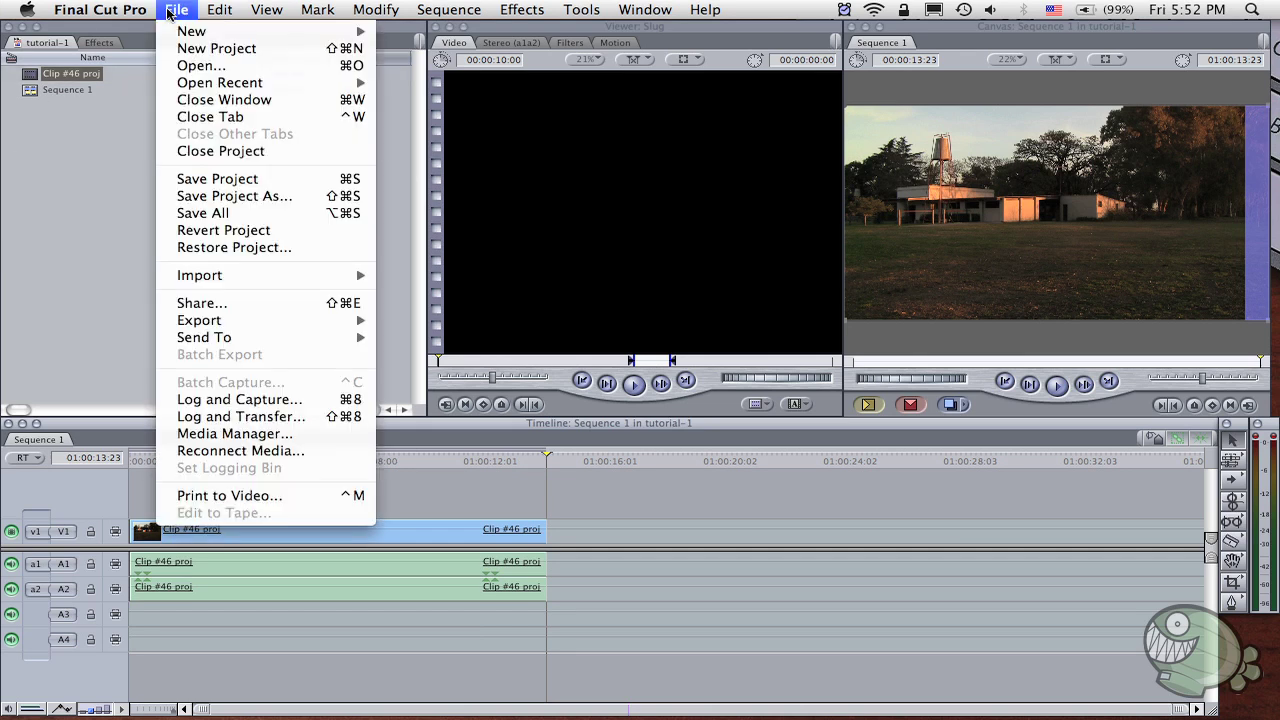
mouse_move(245, 318)
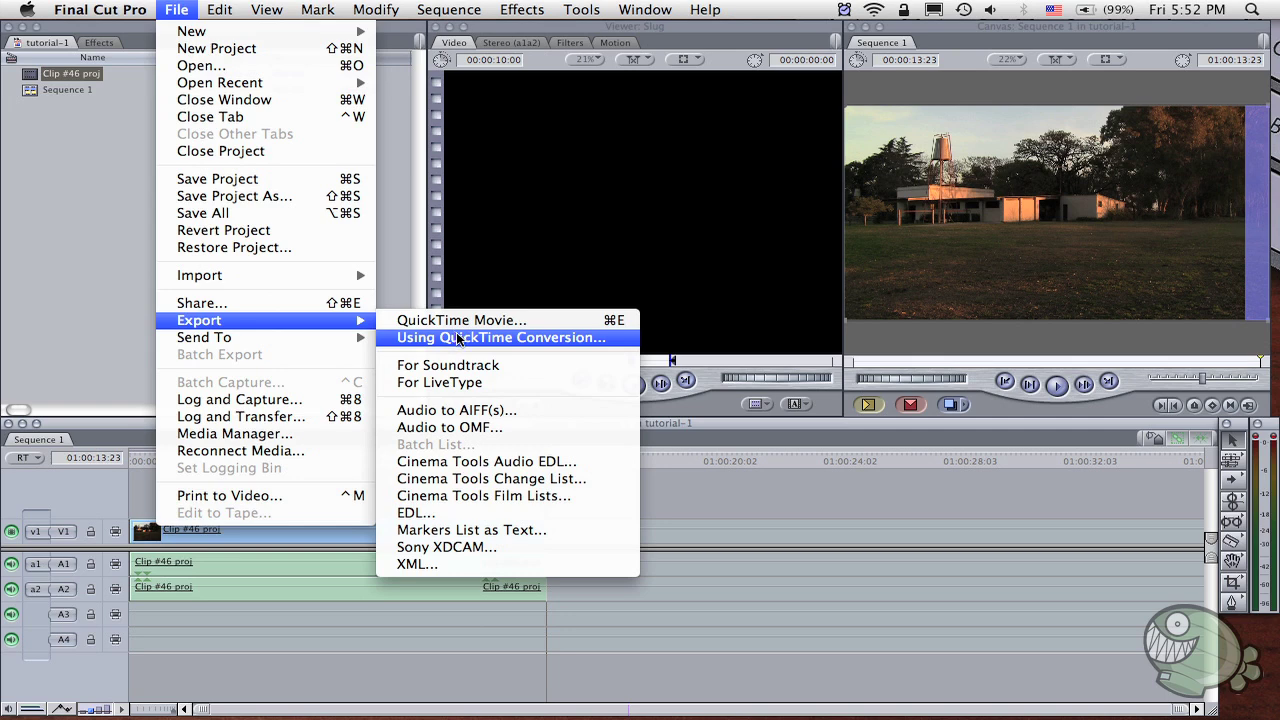
click(563, 340)
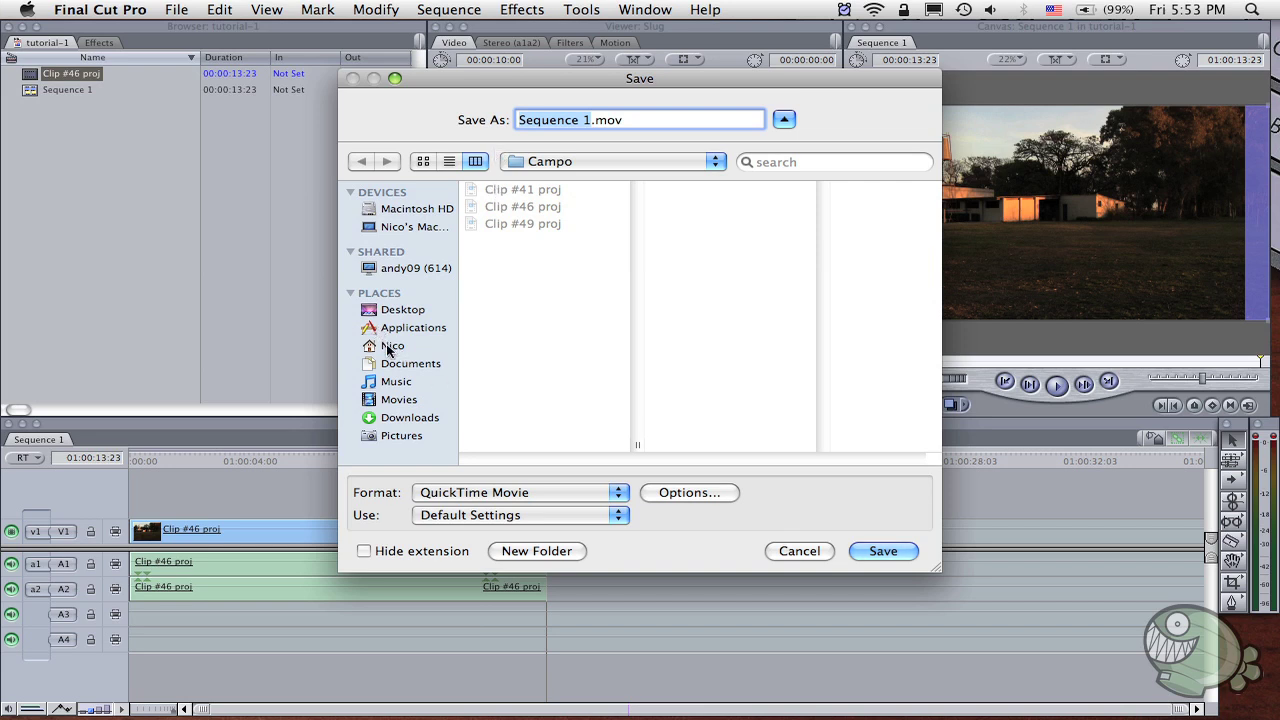
Save the export to the Desktop in MPEG-4 format as Sequence 1.mp4.
click(398, 311)
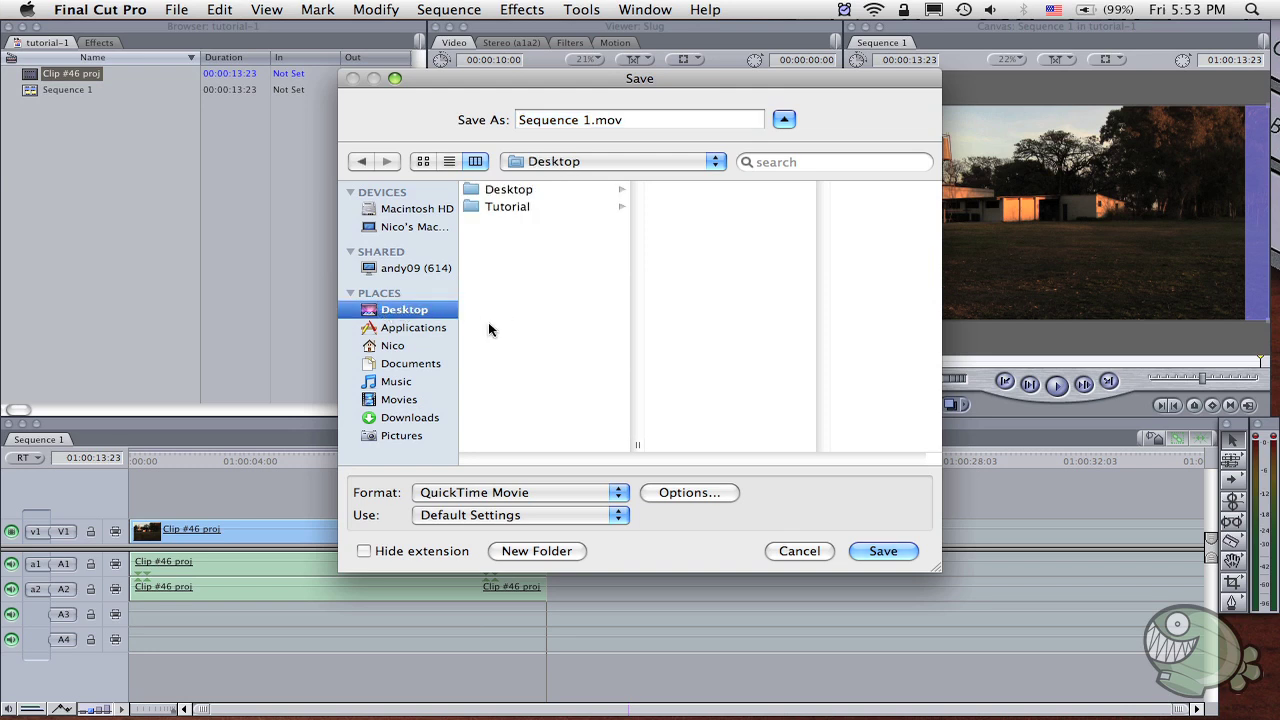
click(423, 494)
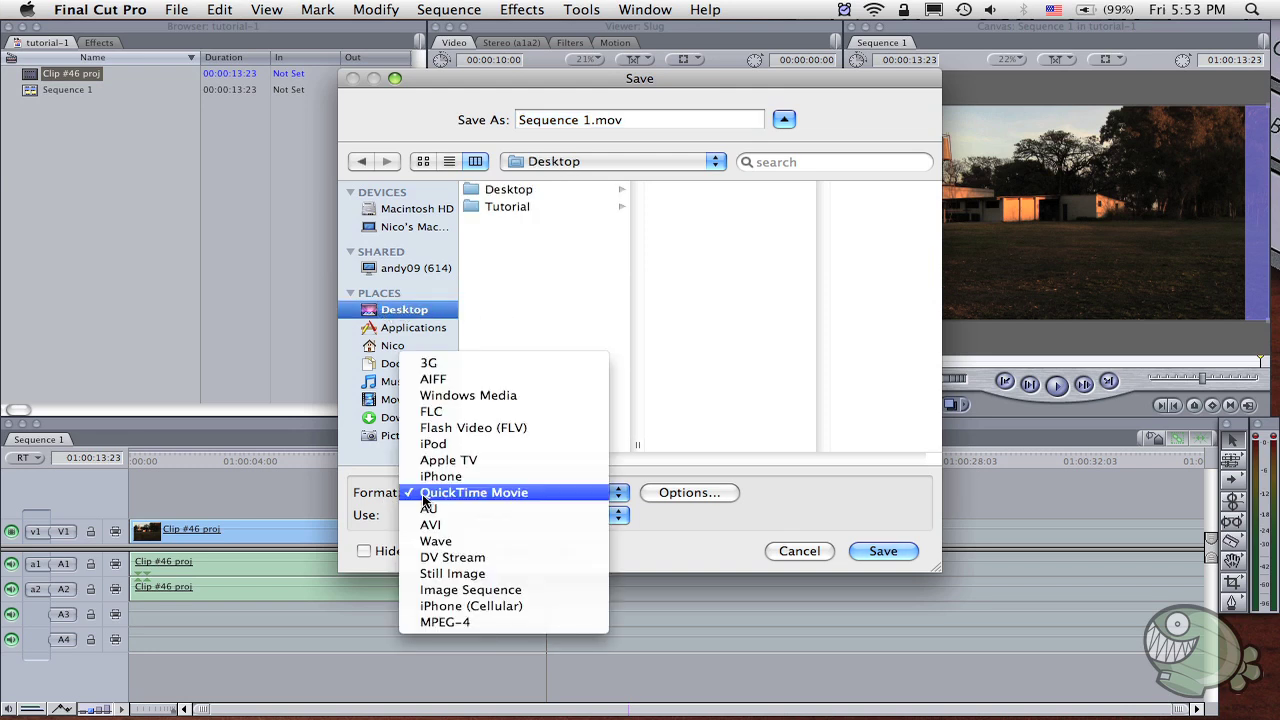
click(455, 620)
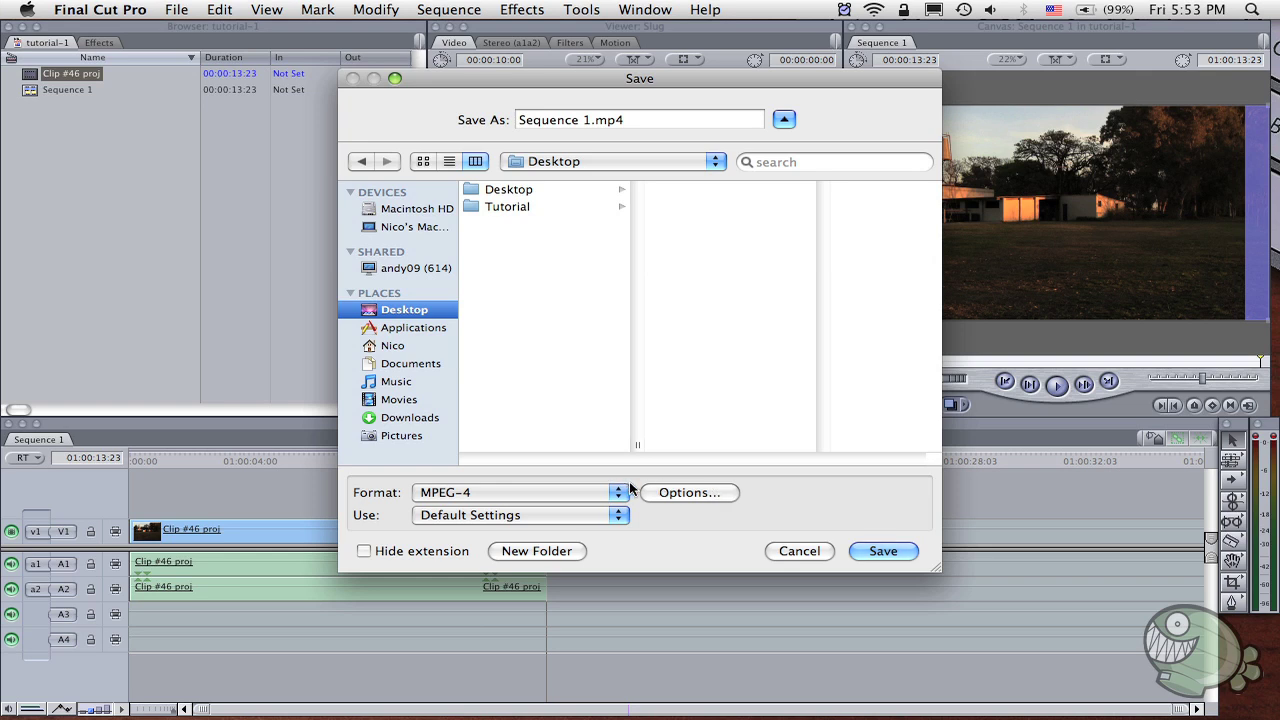
In the MPEG-4 export options, choose the plain MP4 file format and H.264 video.
click(700, 497)
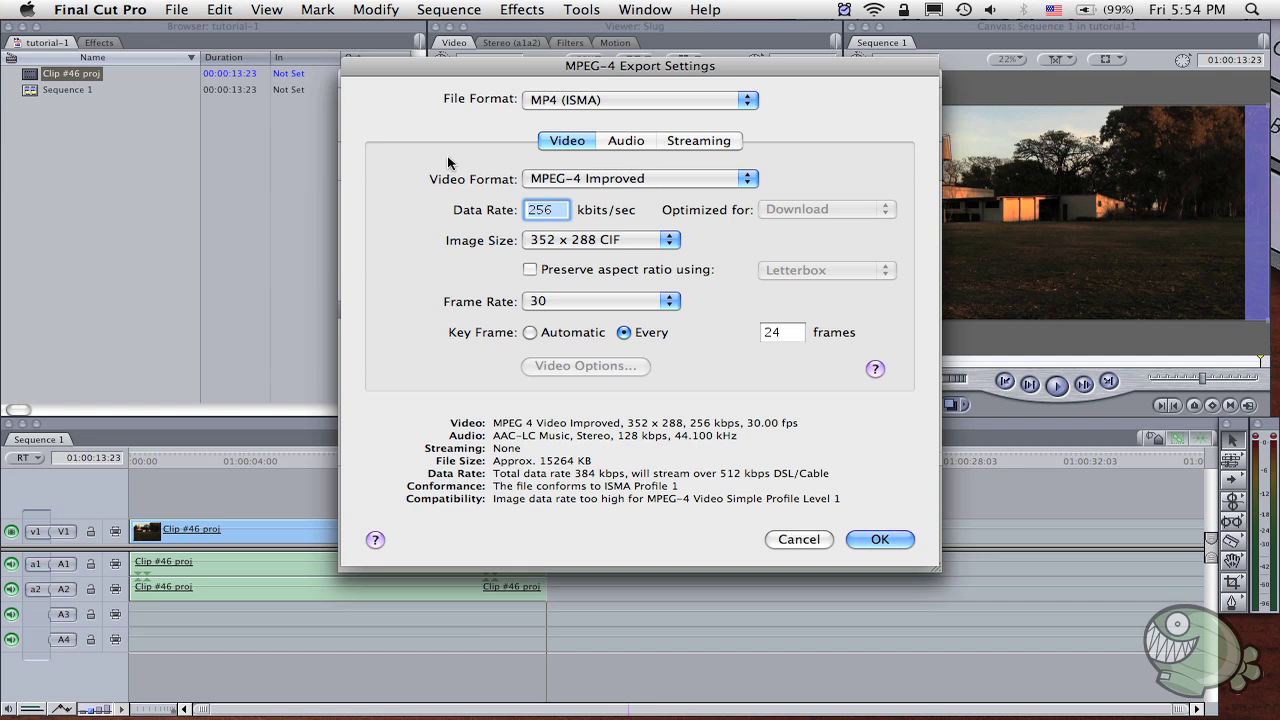
click(546, 103)
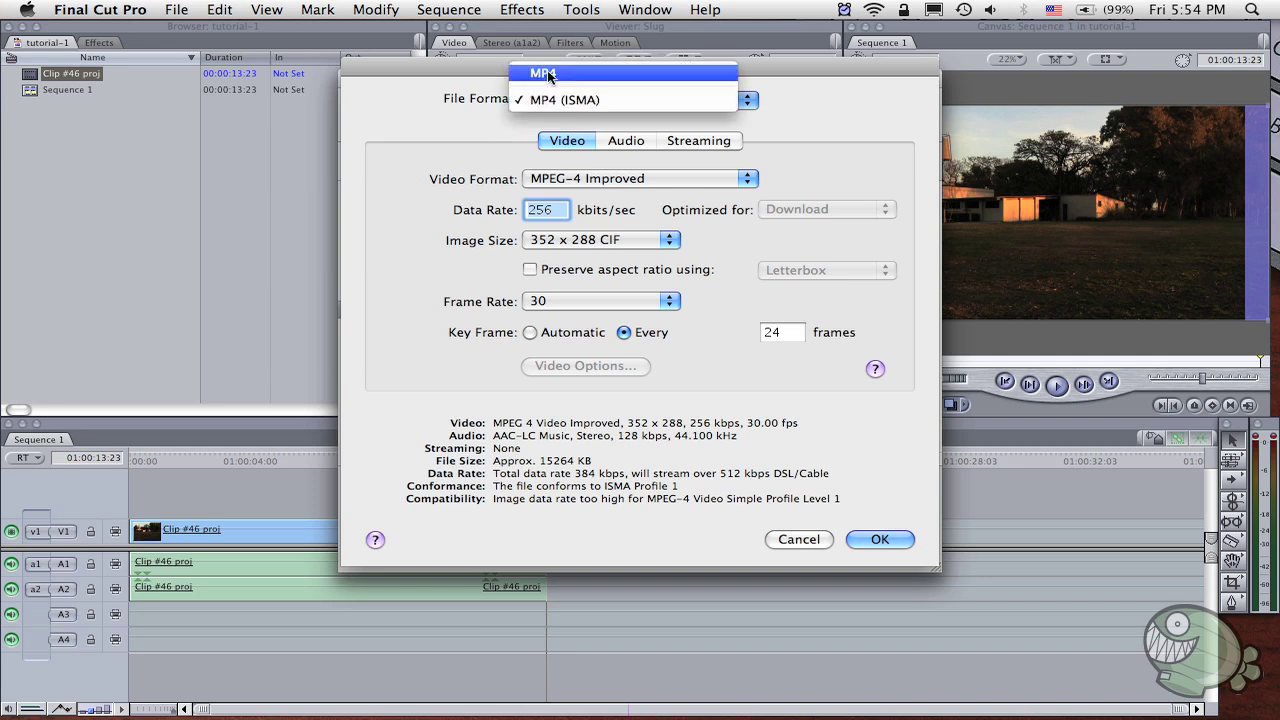
click(547, 72)
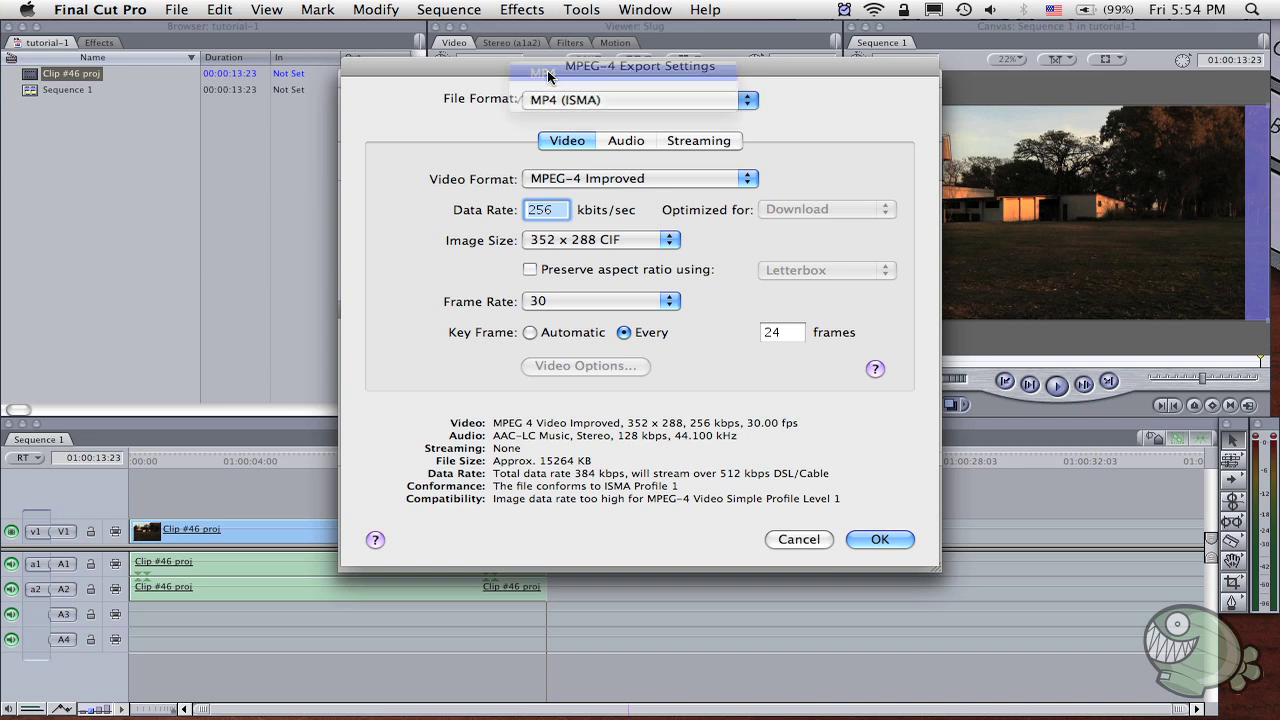
click(580, 180)
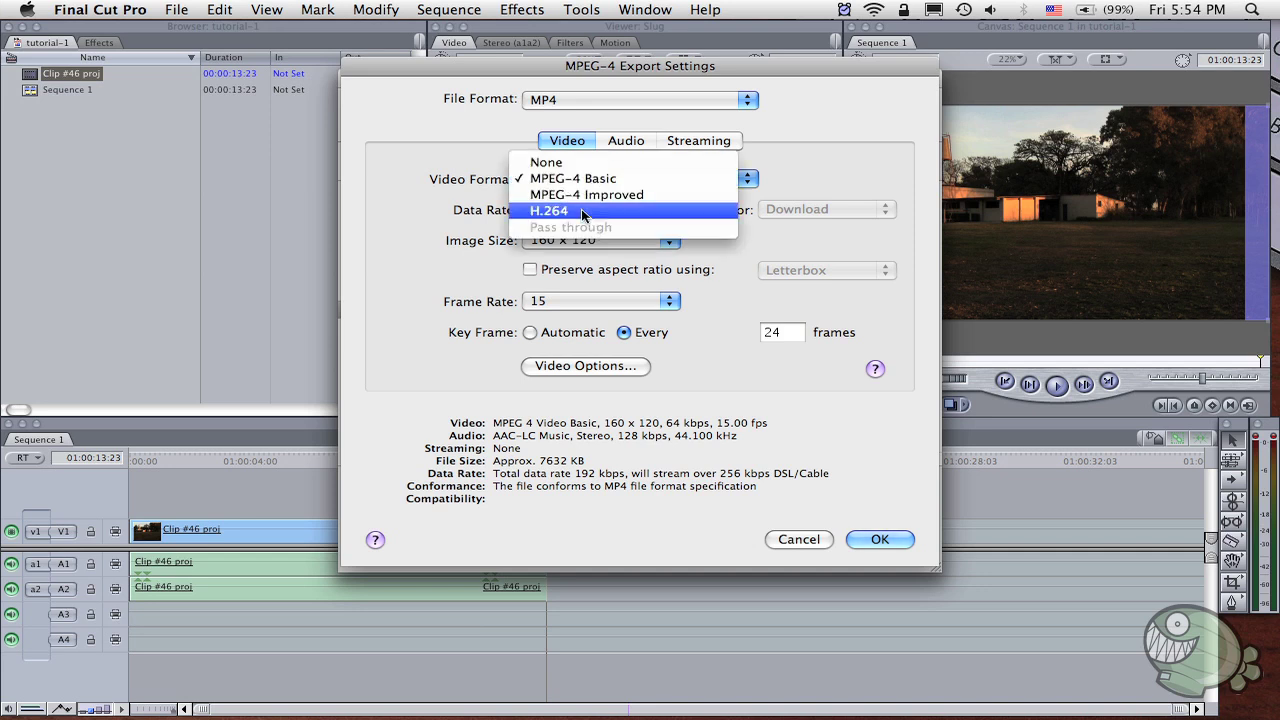
click(584, 214)
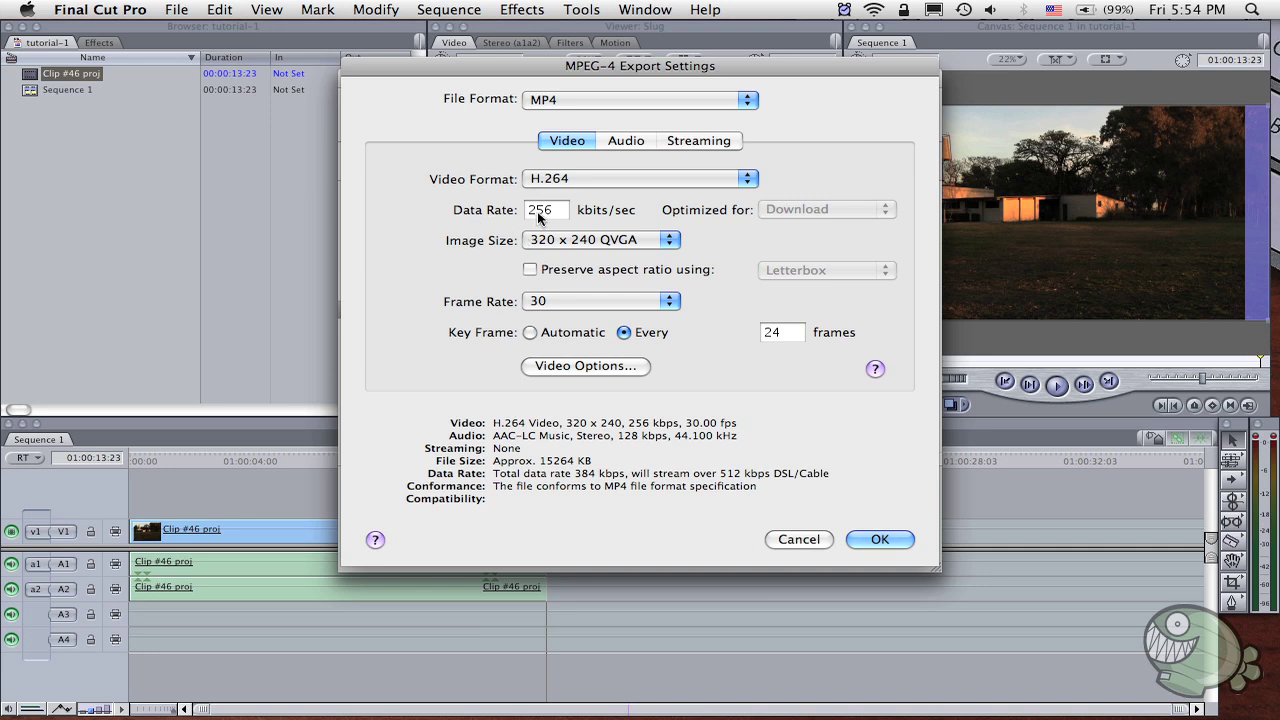
Set the video data rate to 5000 kbits/sec.
click(539, 214)
drag(529, 214, 563, 216)
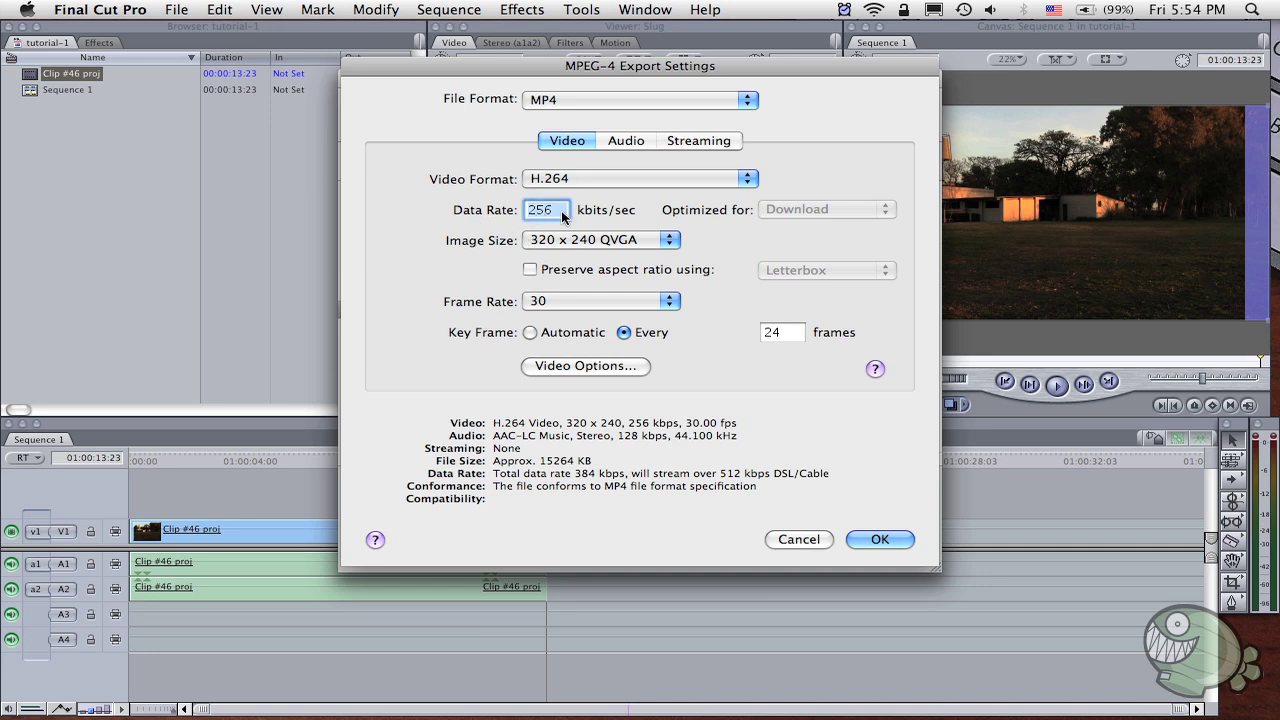
text(5)
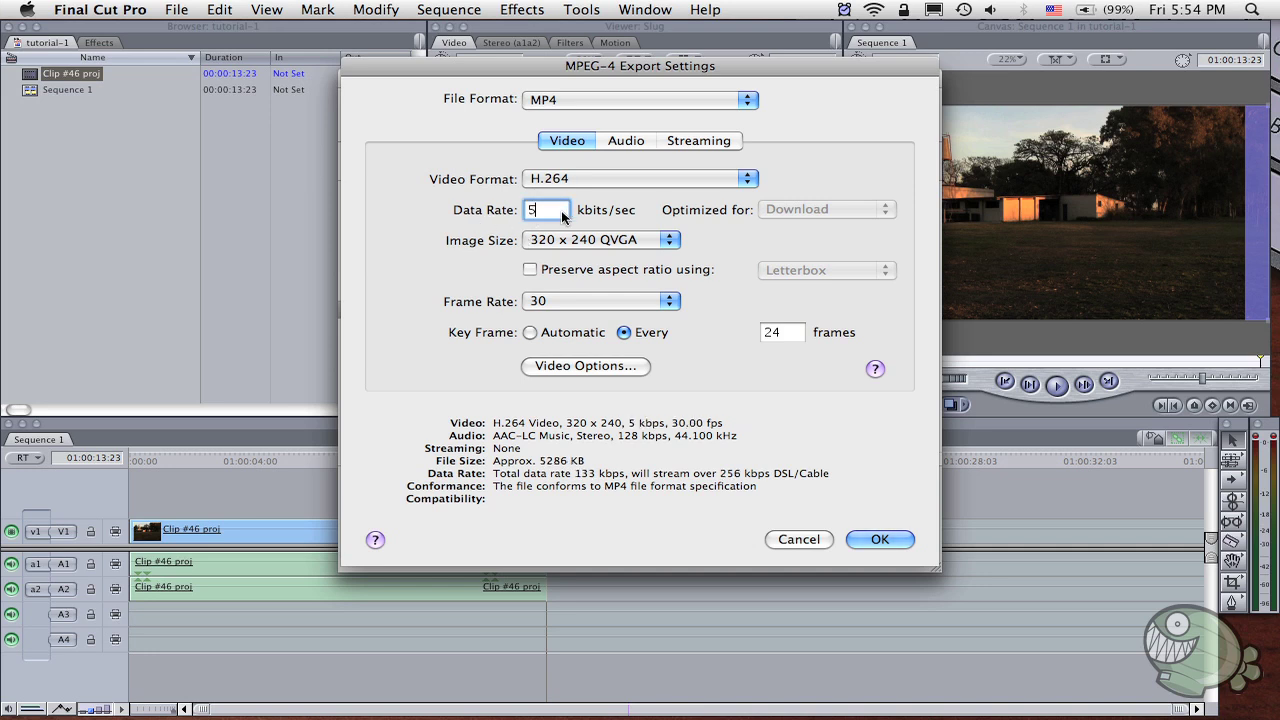
text(000)
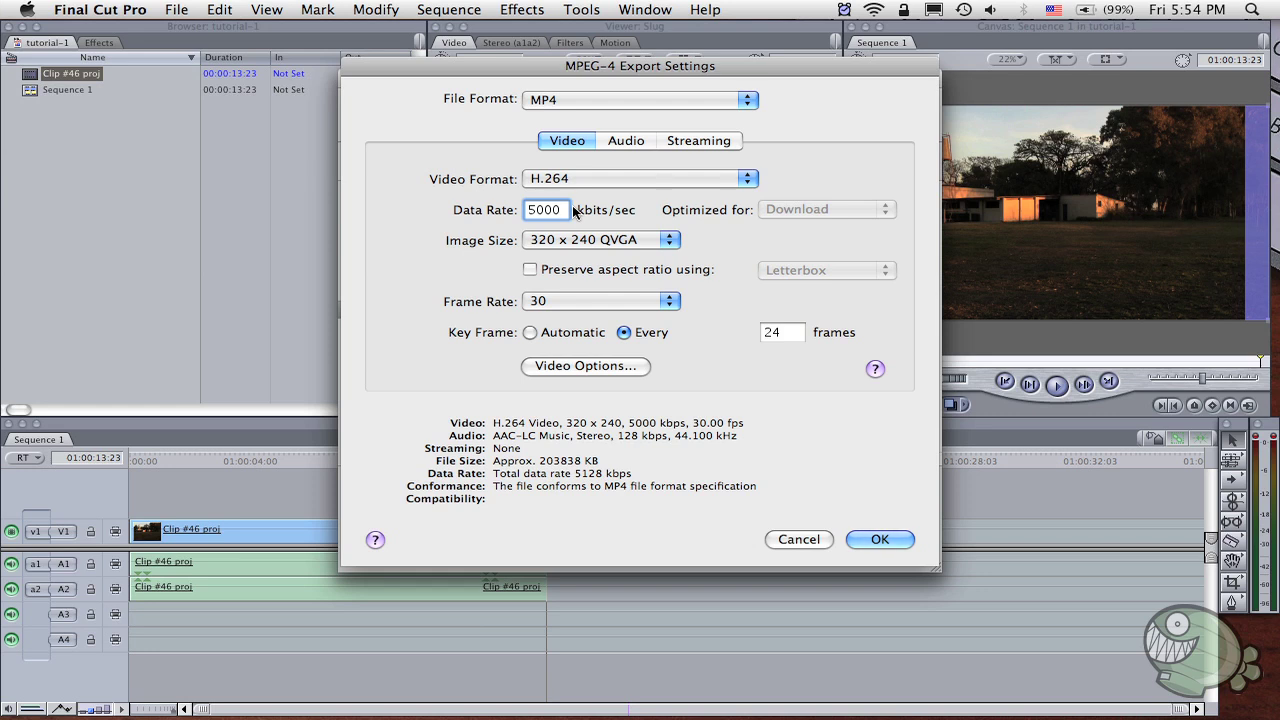
key(BackSpace)
key(BackSpace)
key(BackSpace)
key(BackSpace)
text(70)
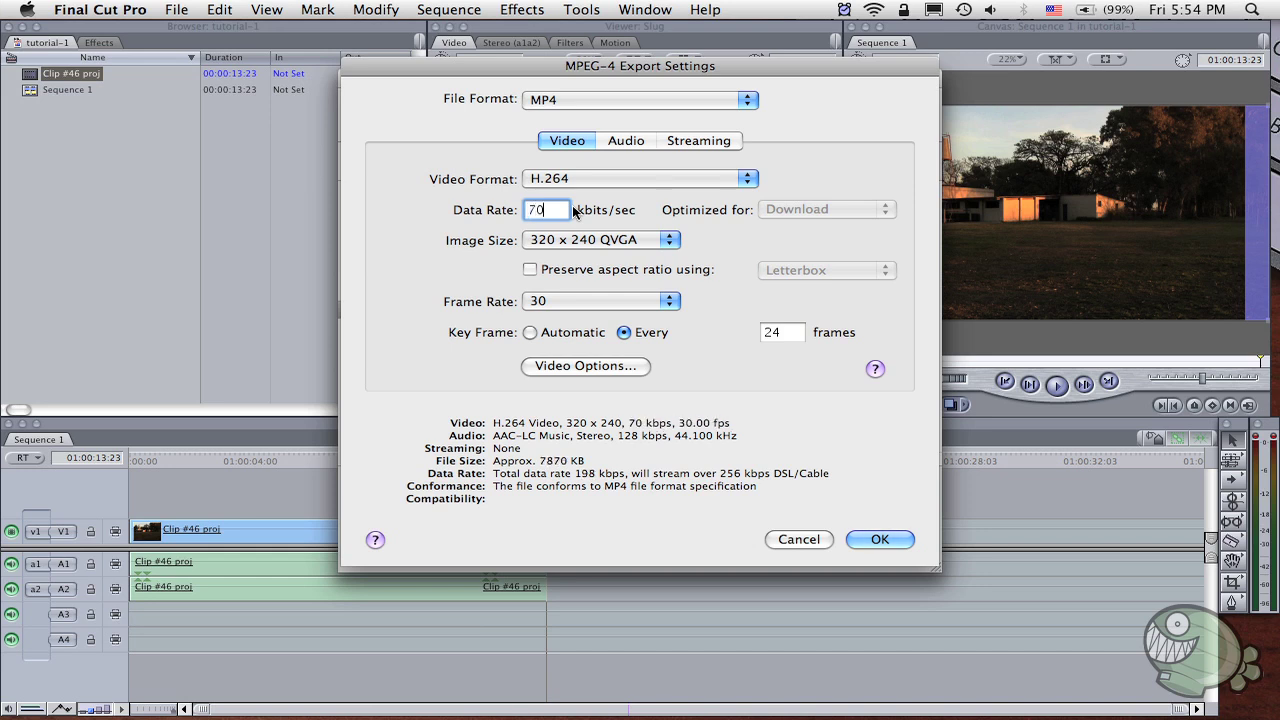
text(00)
key(BackSpace)
key(BackSpace)
key(BackSpace)
key(BackSpace)
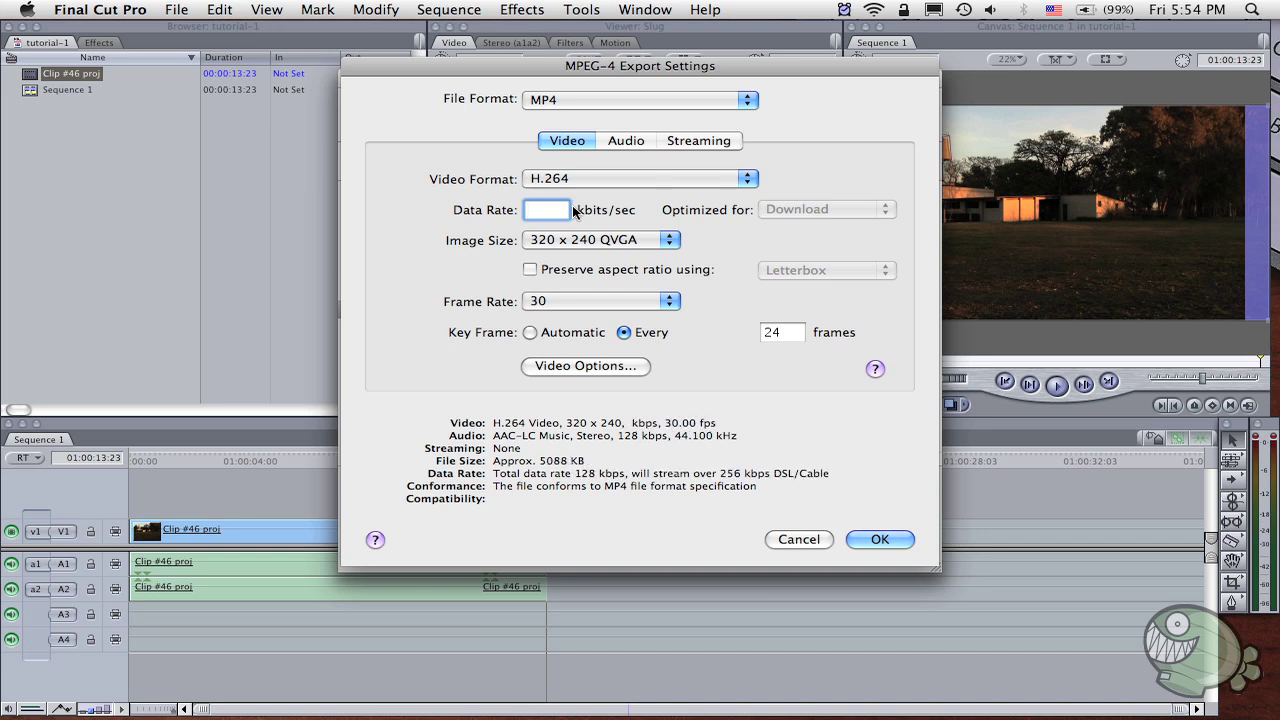
text(5000)
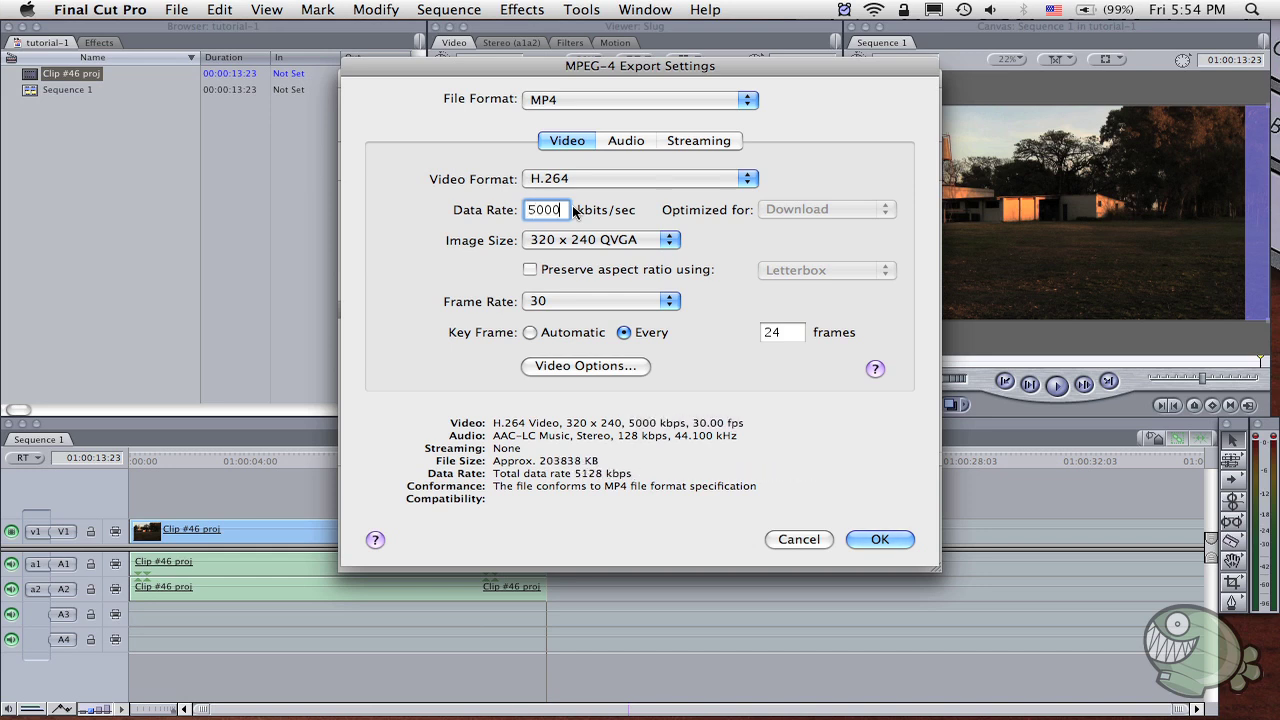
Set the image size to 1920 x 1080 HD with Preserve aspect ratio left off.
click(536, 244)
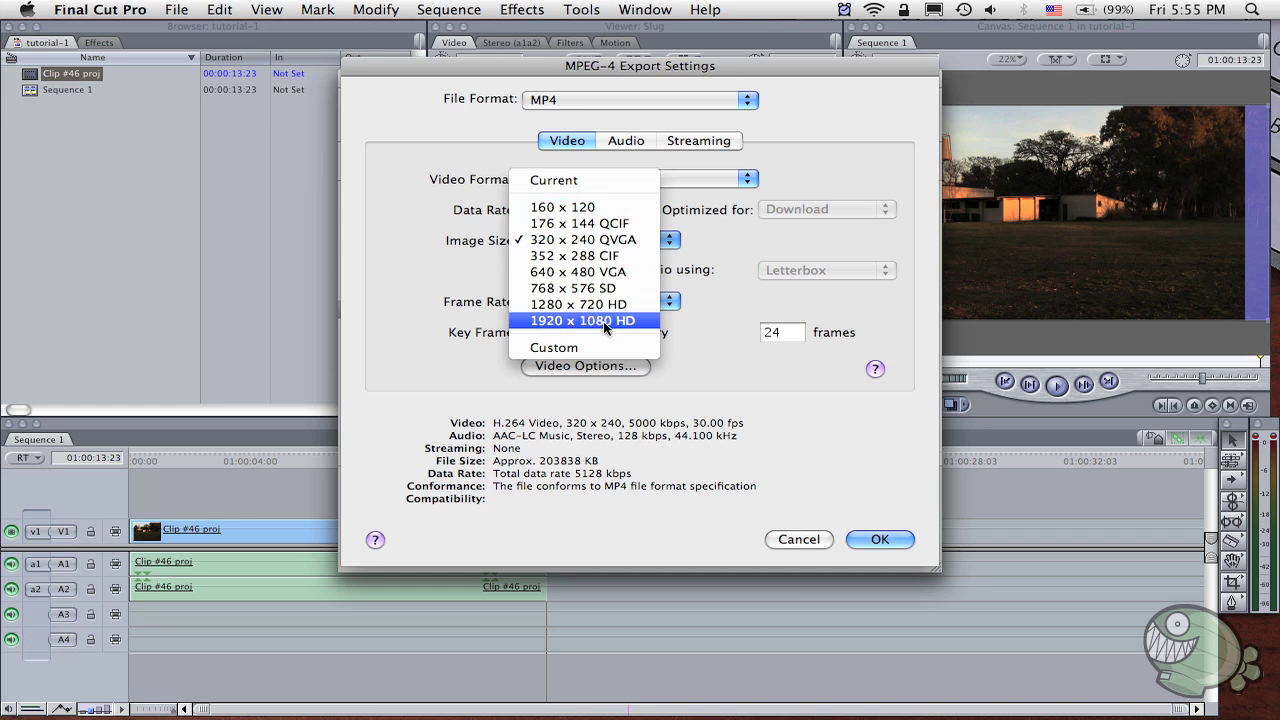
click(603, 321)
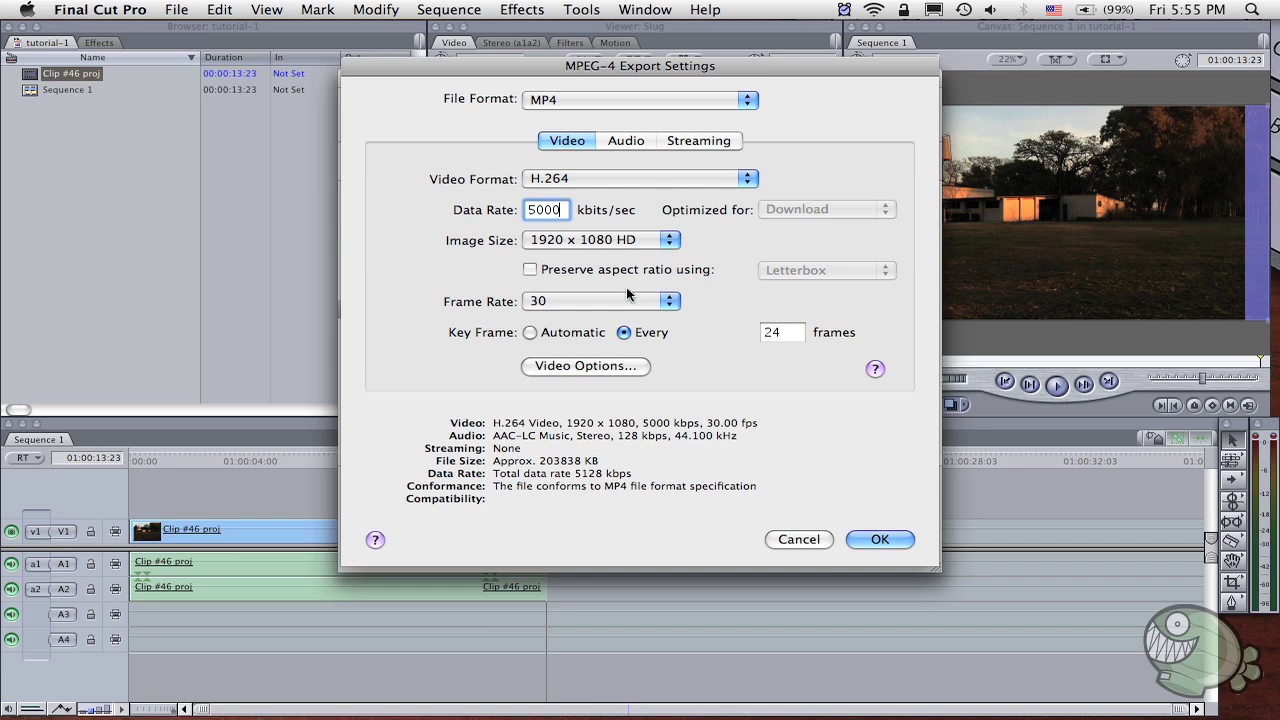
click(533, 271)
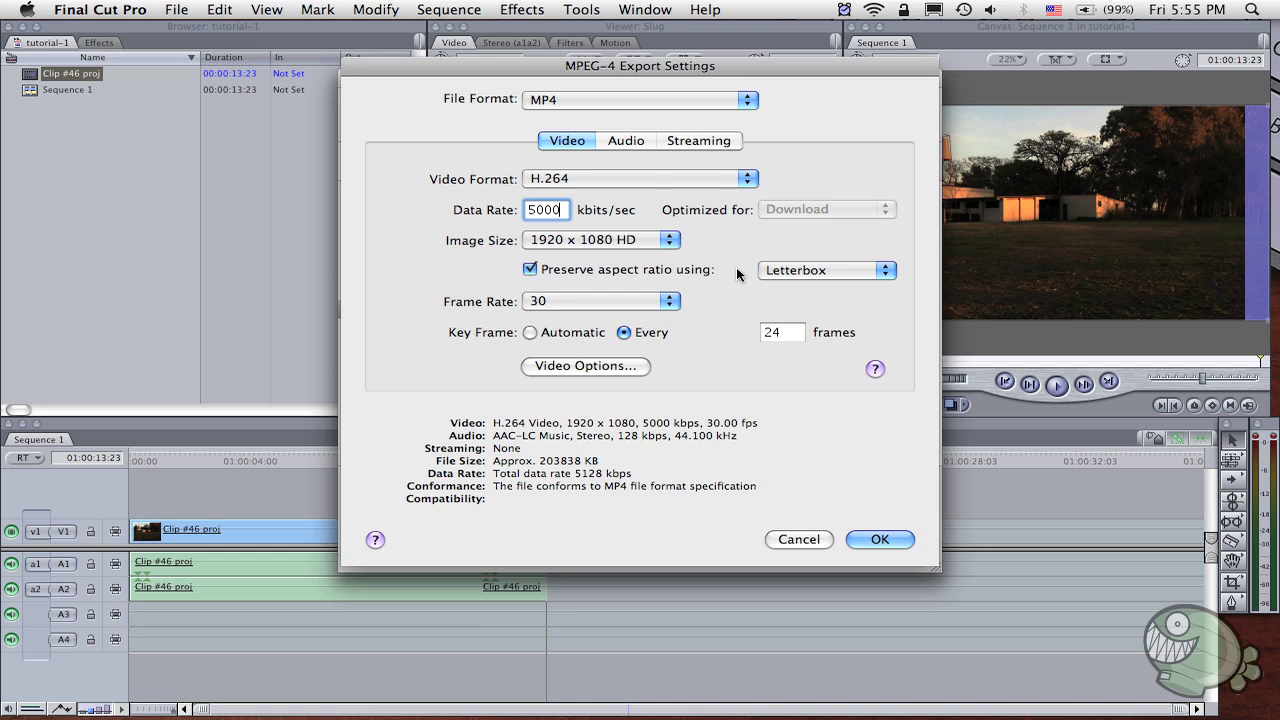
click(530, 270)
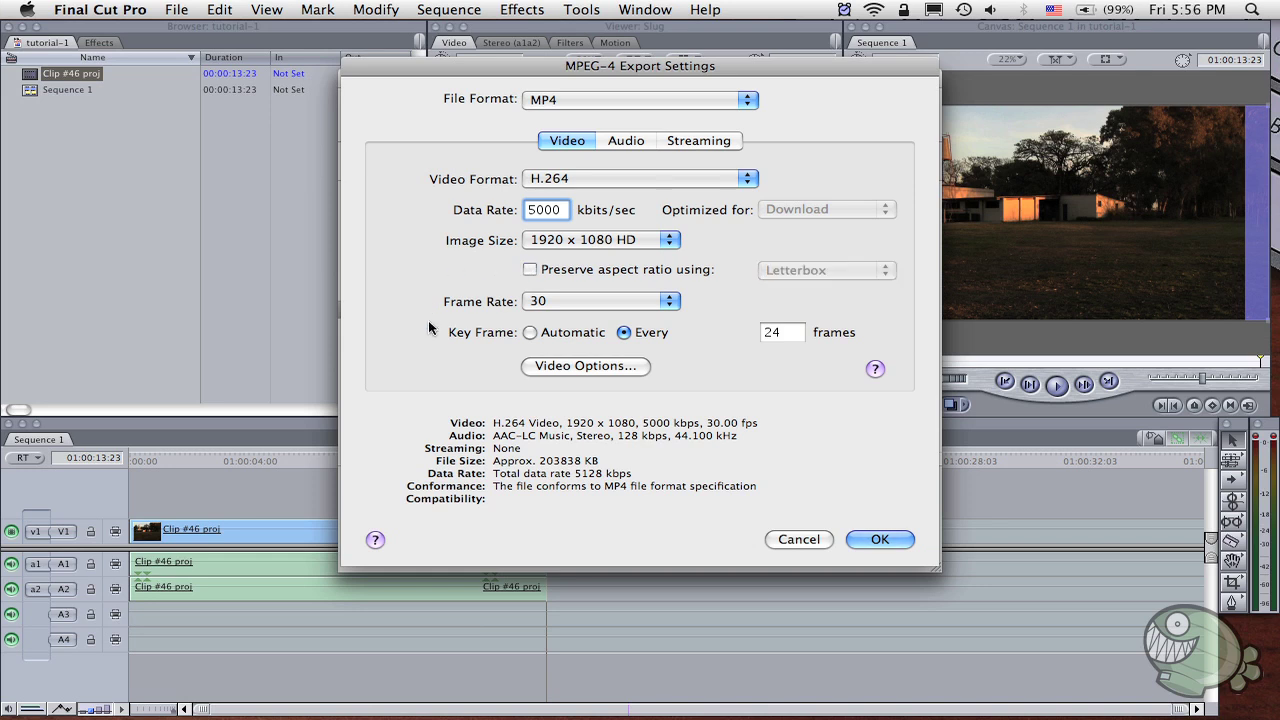
Review the Audio and Streaming settings and accept the MPEG-4 export settings.
click(623, 142)
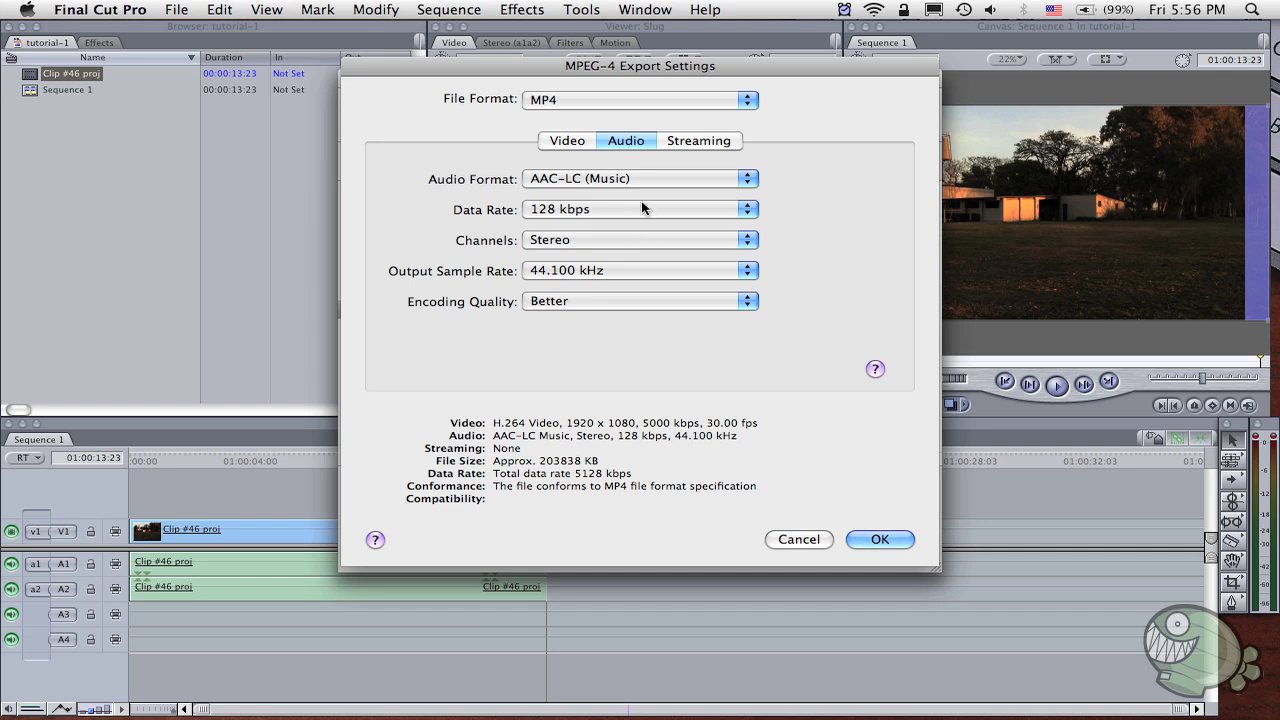
click(705, 142)
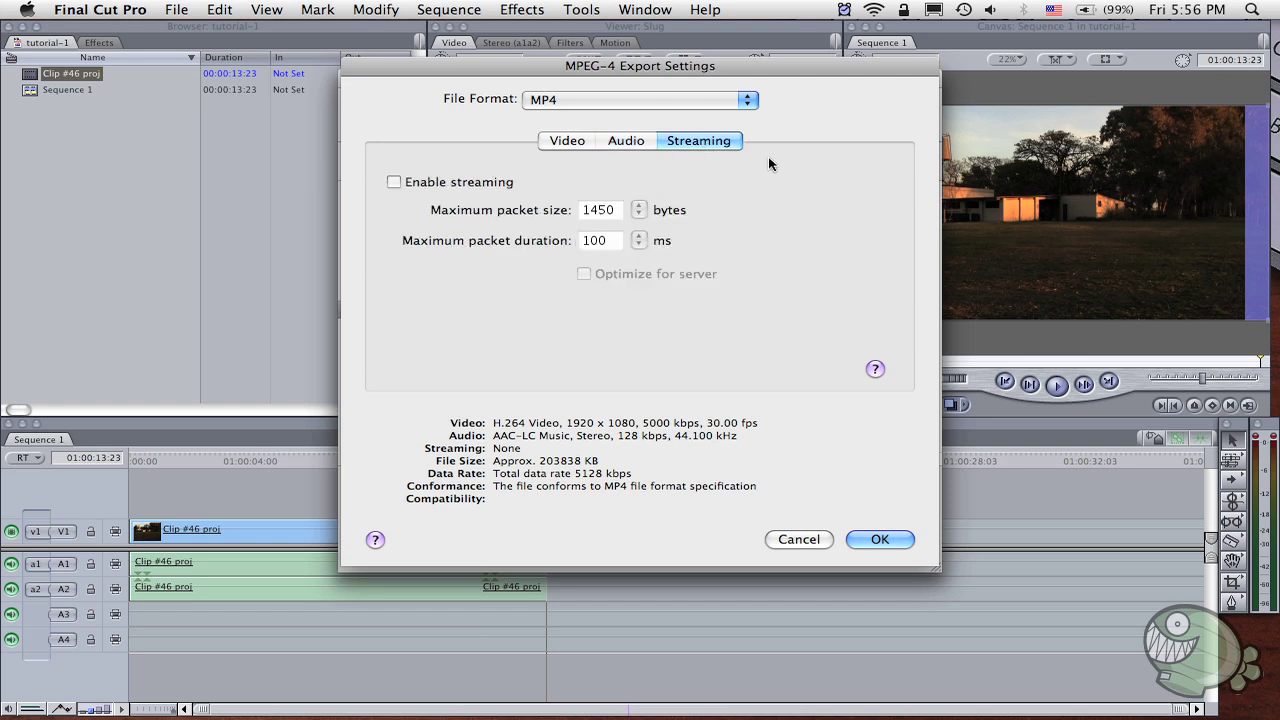
click(866, 537)
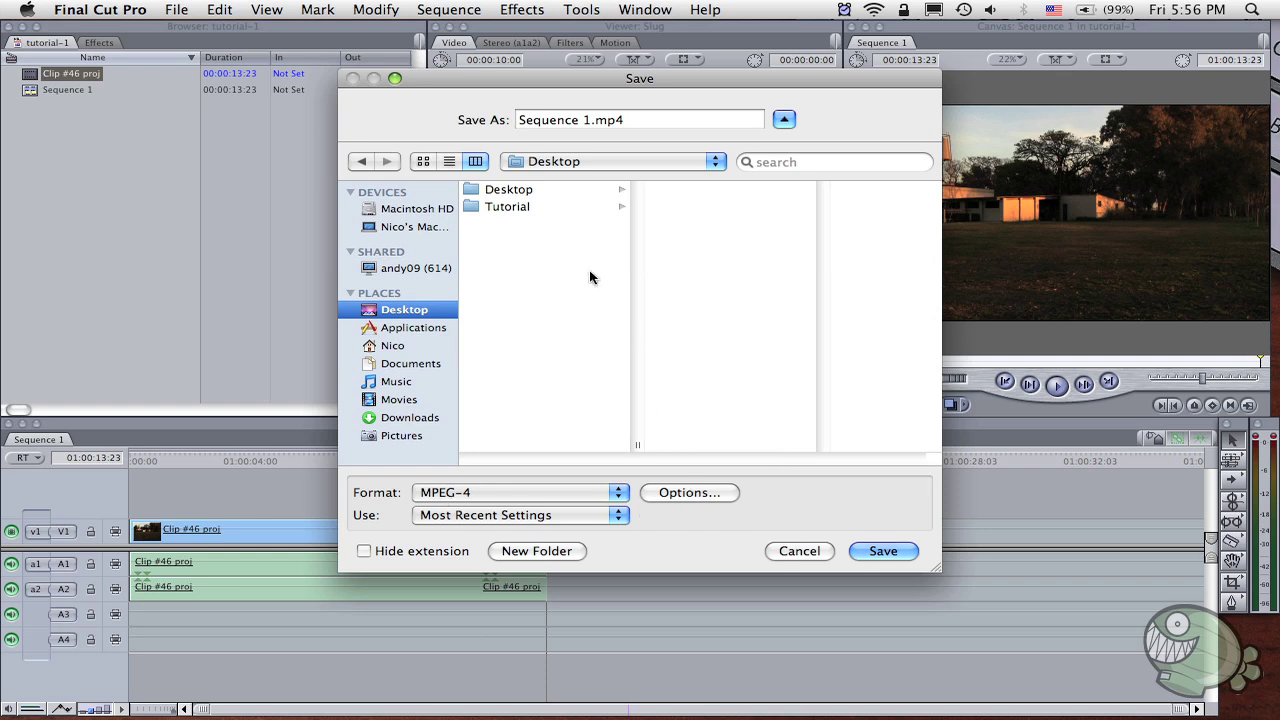
Name the export YoutubeHD.mp4 and save it to the Desktop.
click(539, 118)
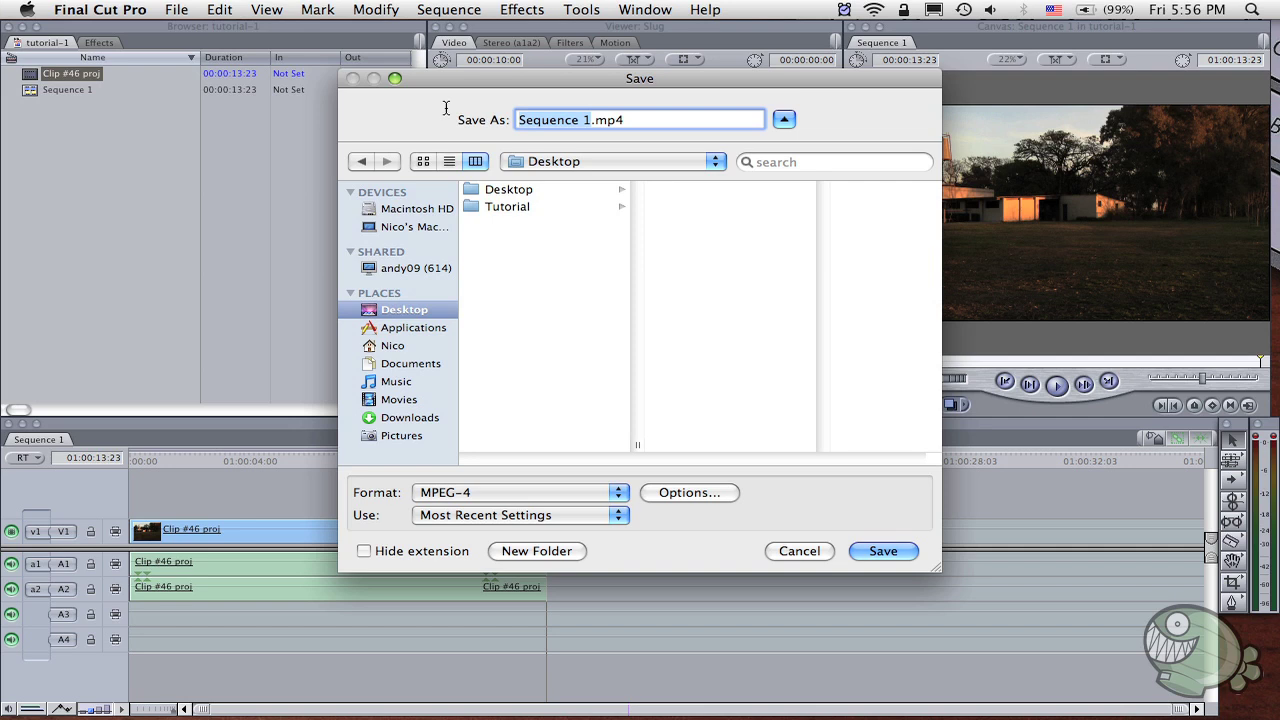
text(Youtube)
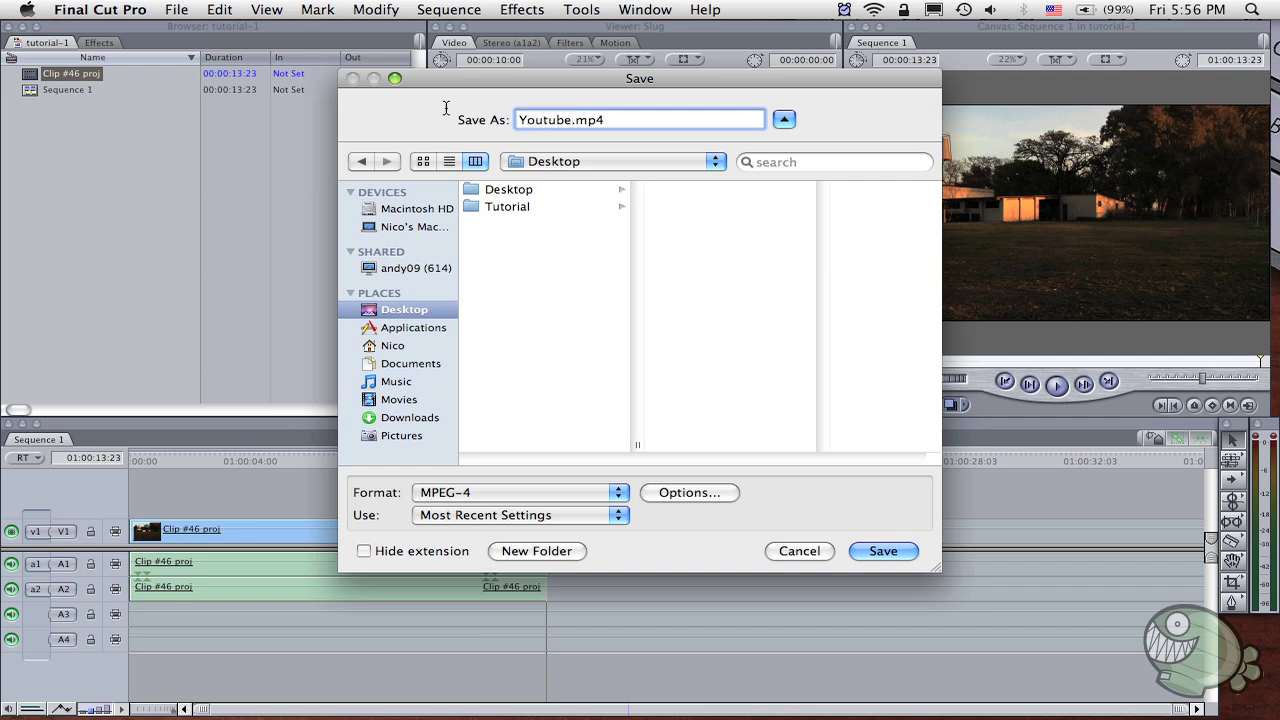
text(HD)
key(Return)
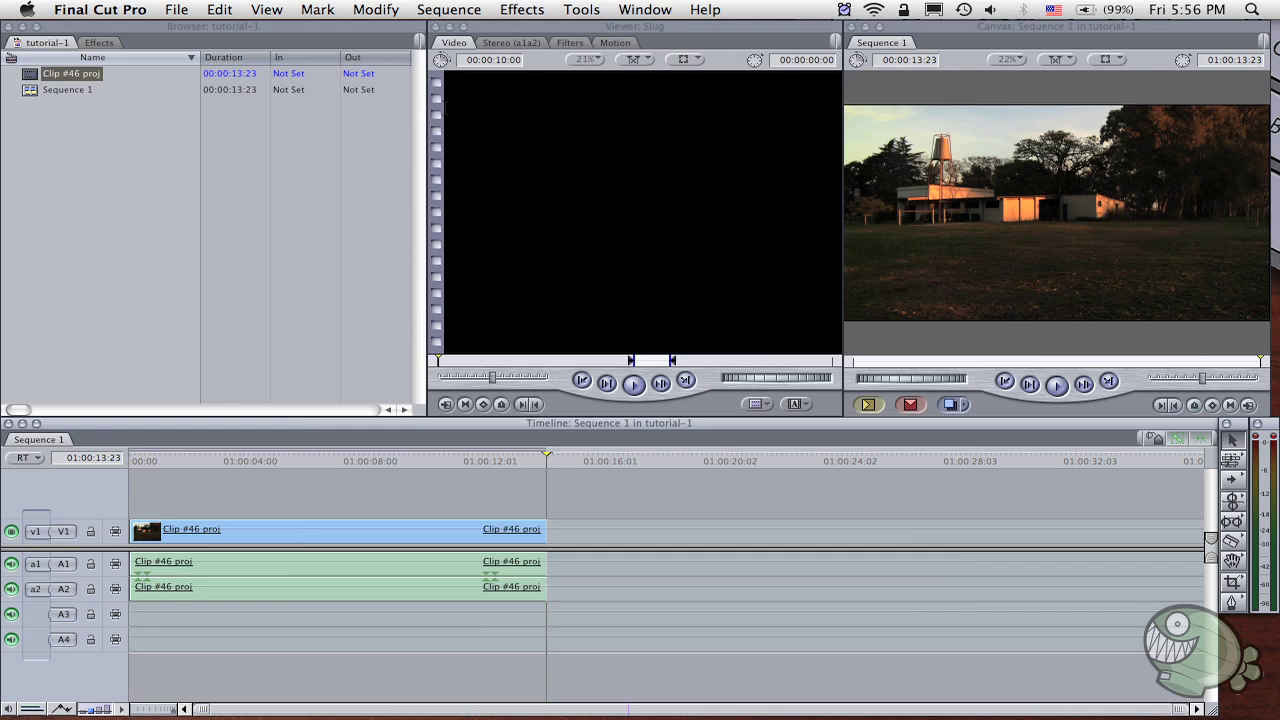